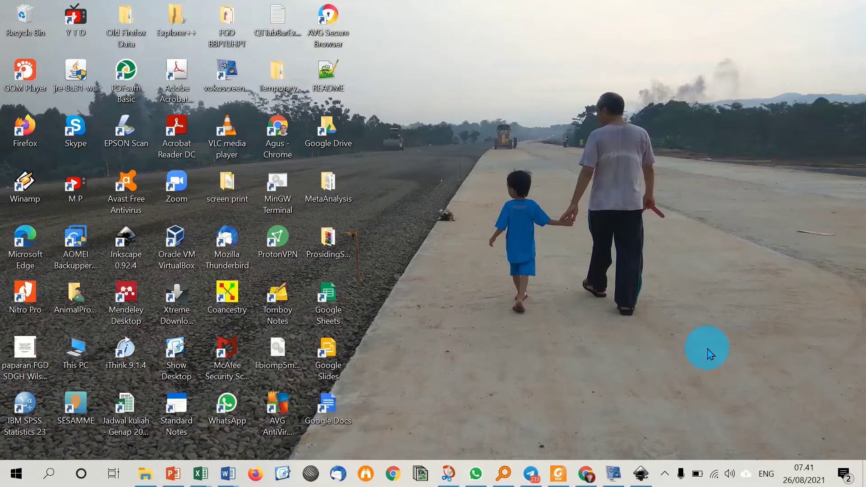
Switch to the eLDirU dashboard in Chrome and display the course overview as cards (Kartu)
click(587, 475)
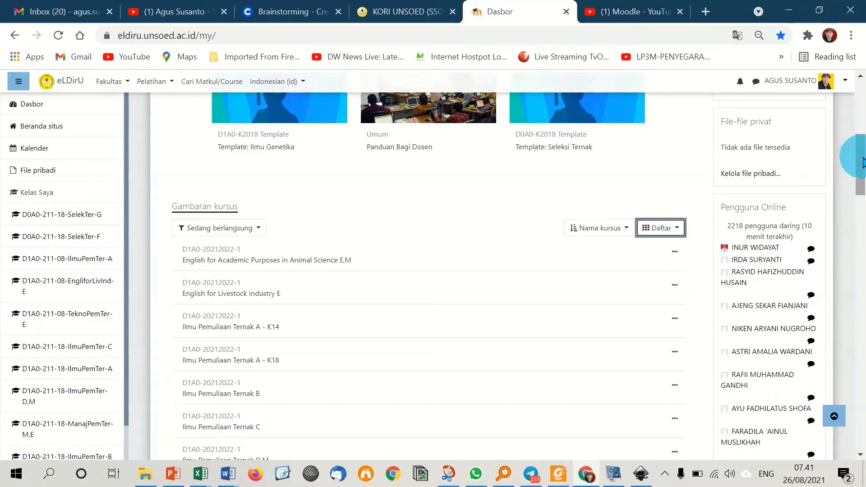
drag(862, 159, 862, 179)
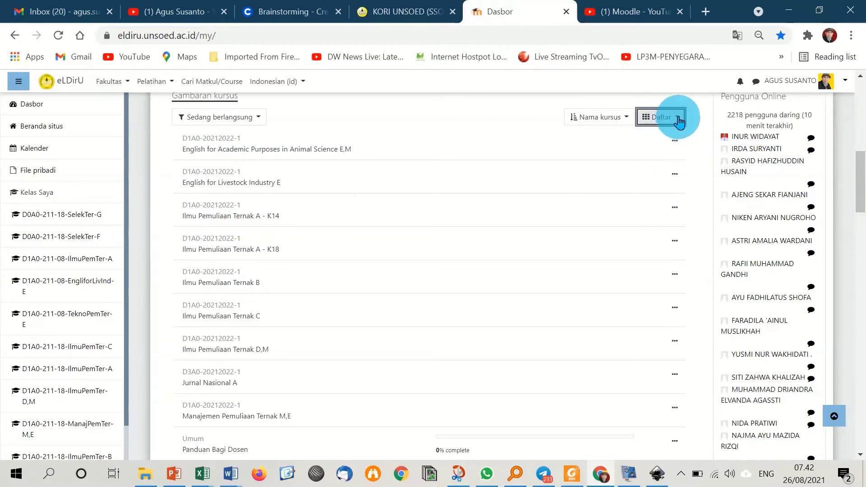
click(644, 138)
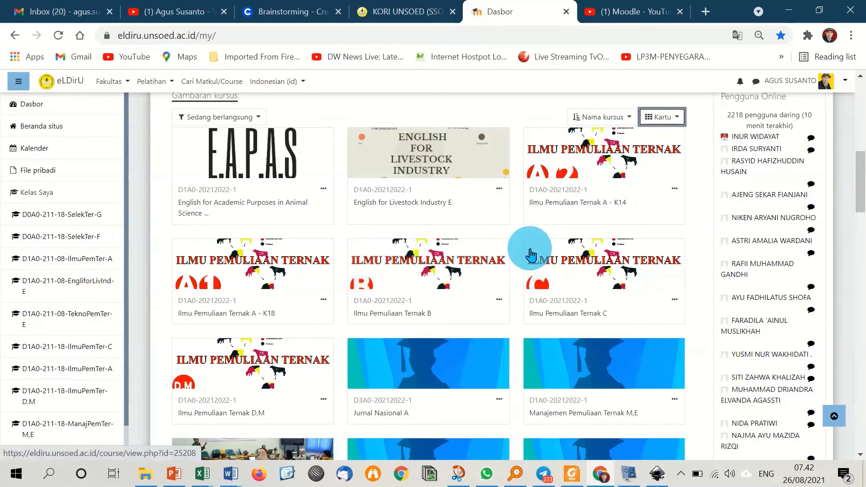
Look through the course cards in the overview and compare which courses have a custom image
scroll(531, 256, down, 3)
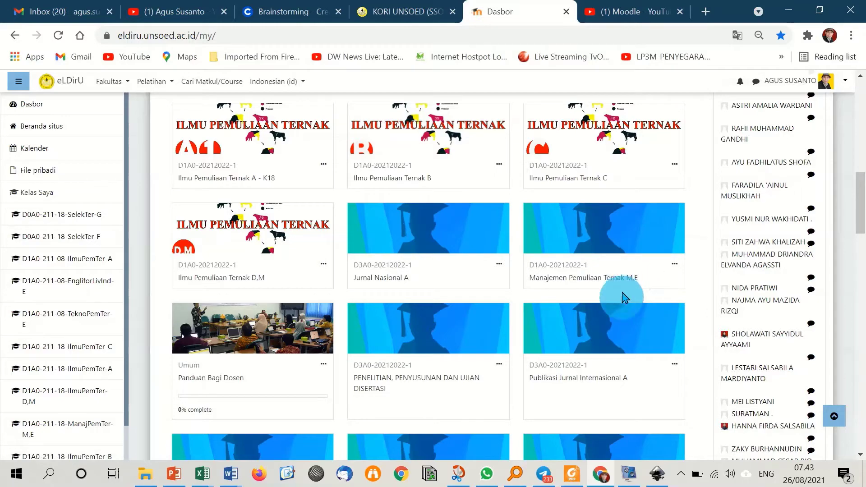
scroll(620, 277, down, 1)
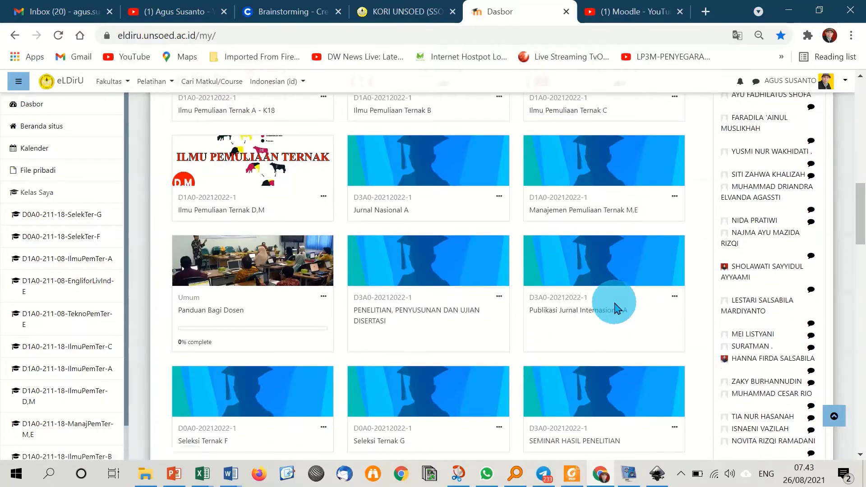
scroll(617, 308, down, 4)
scroll(575, 309, down, 3)
scroll(582, 309, up, 6)
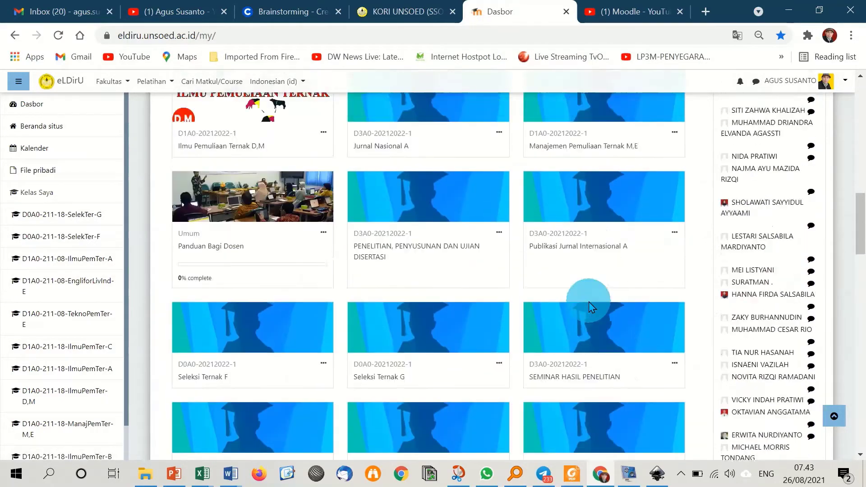
scroll(590, 303, up, 5)
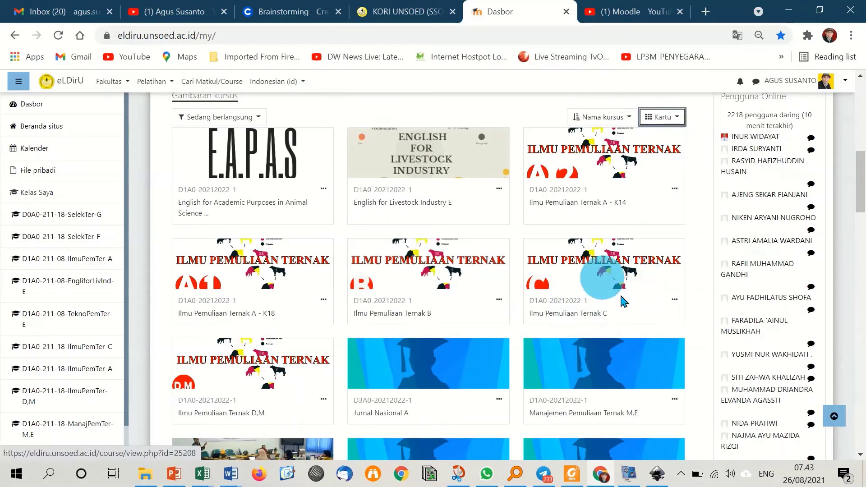
scroll(606, 266, up, 3)
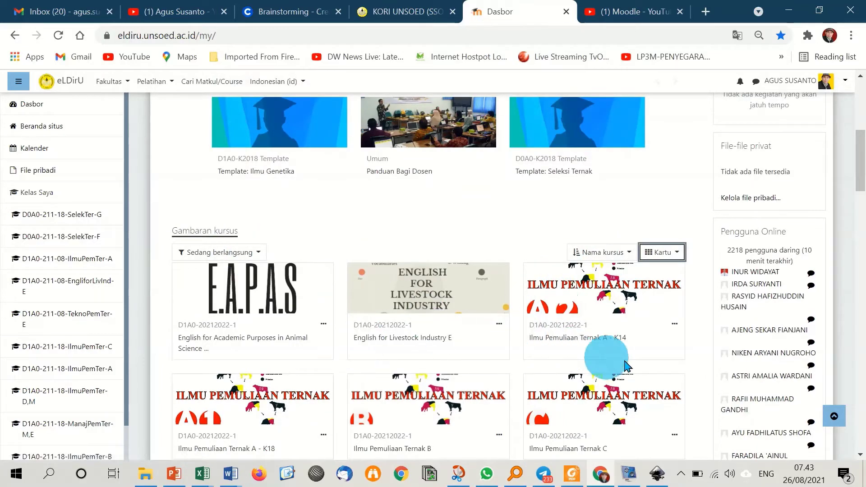
scroll(587, 324, down, 3)
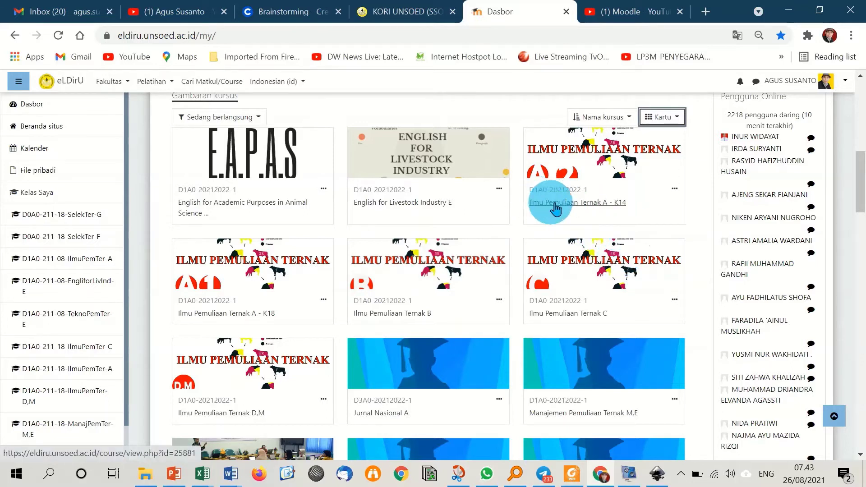
Display the course overview as a list (Daftar)
click(678, 121)
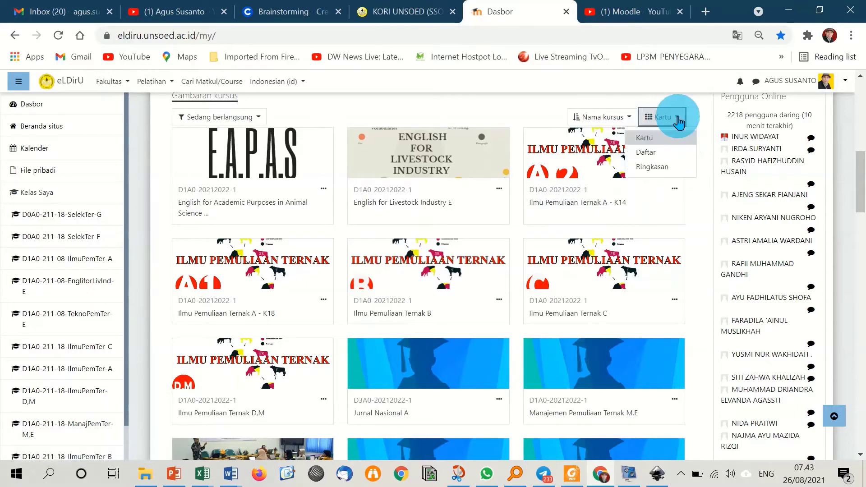
click(650, 153)
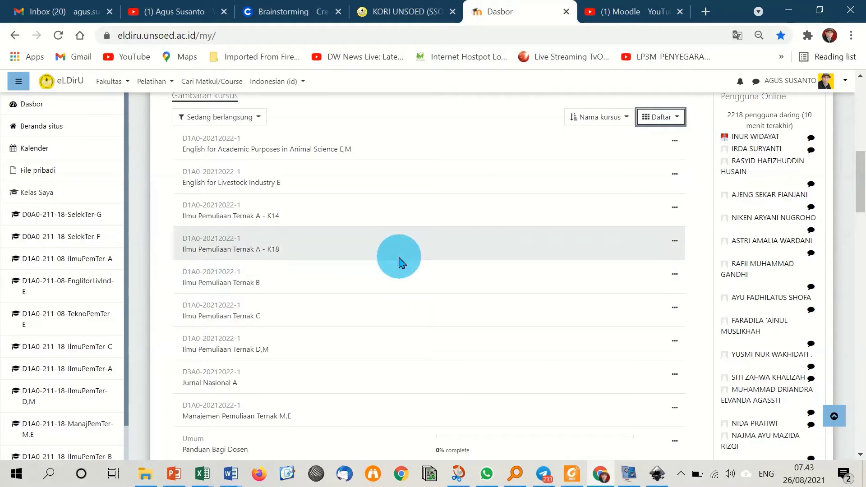
Open the course Ilmu Pemuliaan Ternak A - K14 and go to its course settings (Ubah pengaturan kelas)
scroll(399, 263, up, 6)
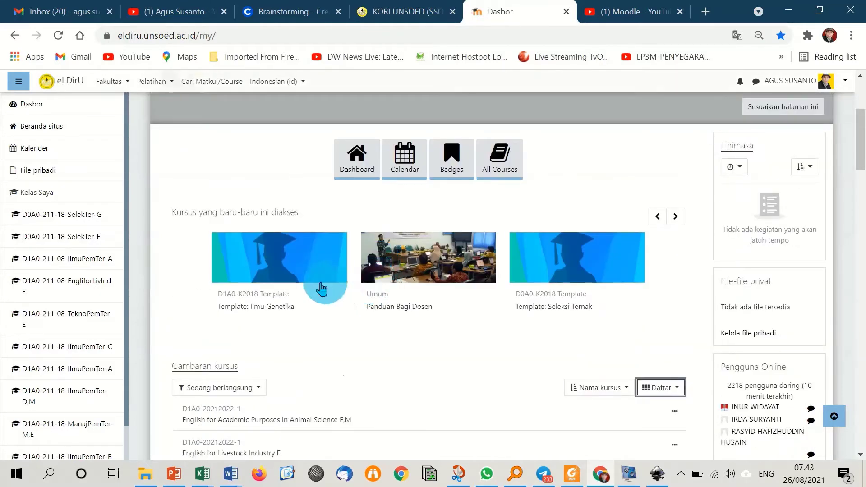
scroll(294, 321, down, 3)
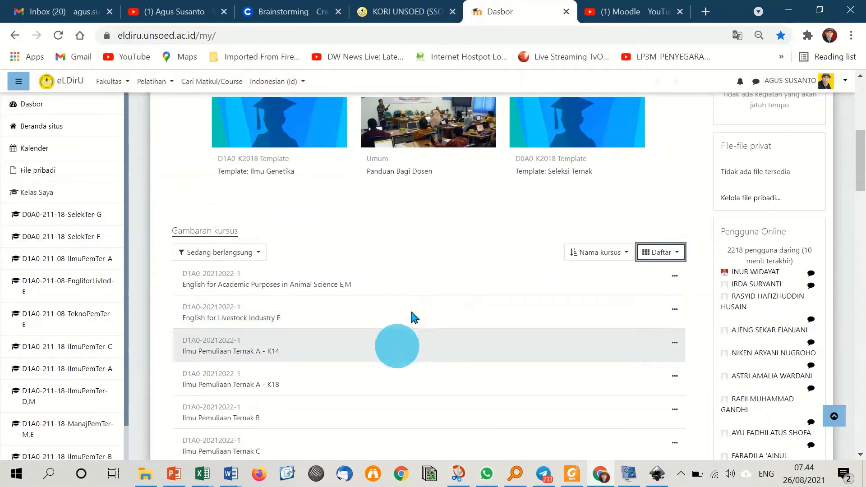
scroll(401, 307, down, 2)
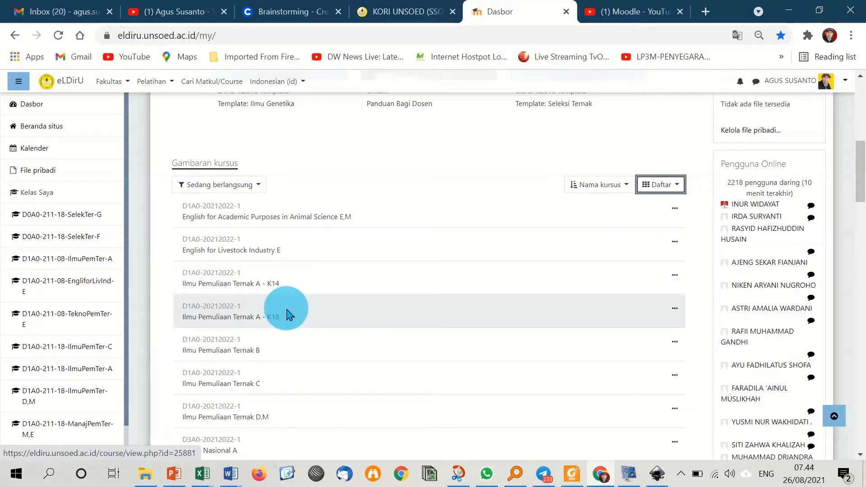
click(246, 284)
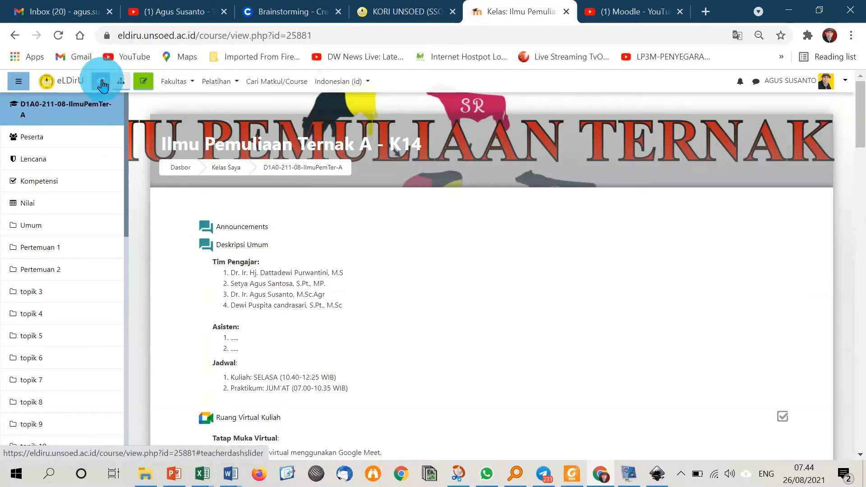
click(101, 84)
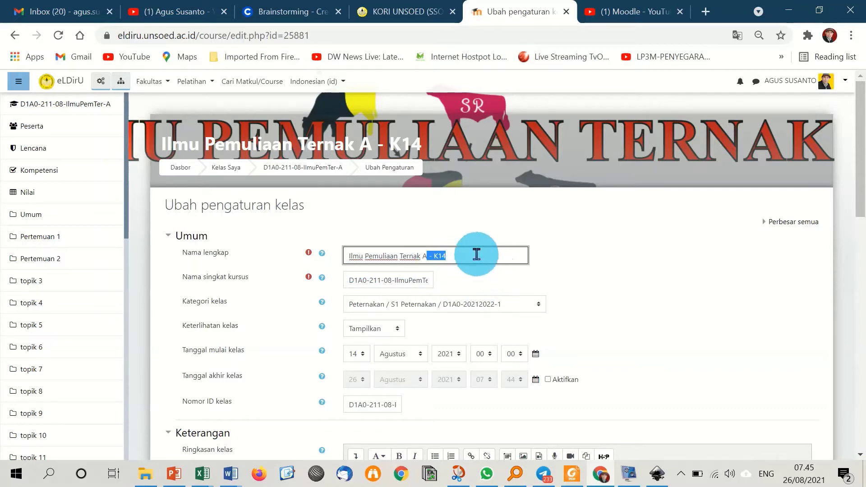
Examine the full name, short name and summary image in the settings of Ilmu Pemuliaan Ternak A - K14
click(459, 256)
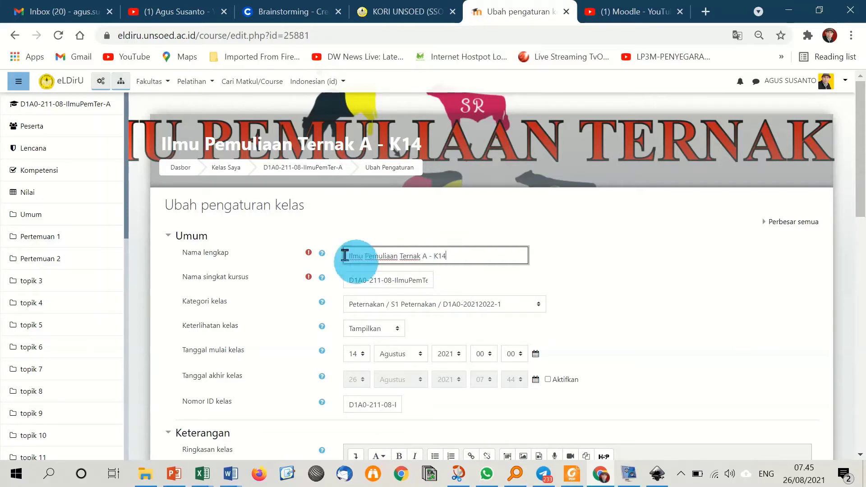
drag(401, 255, 341, 255)
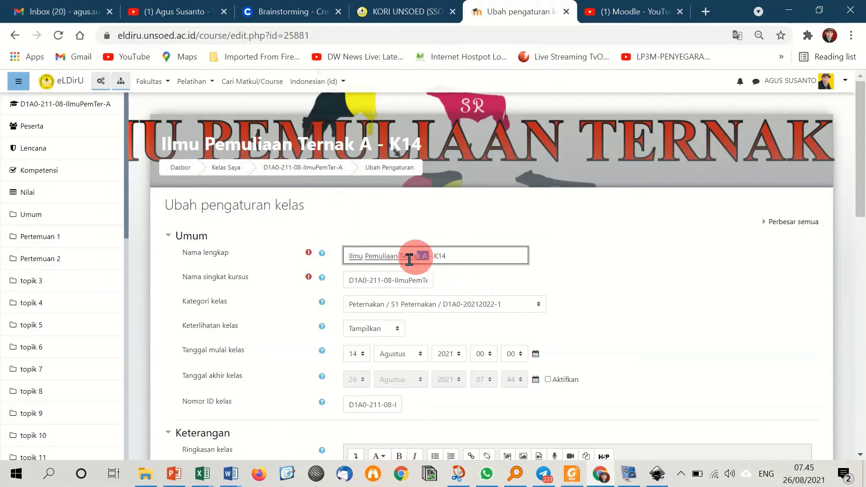
drag(409, 259, 352, 255)
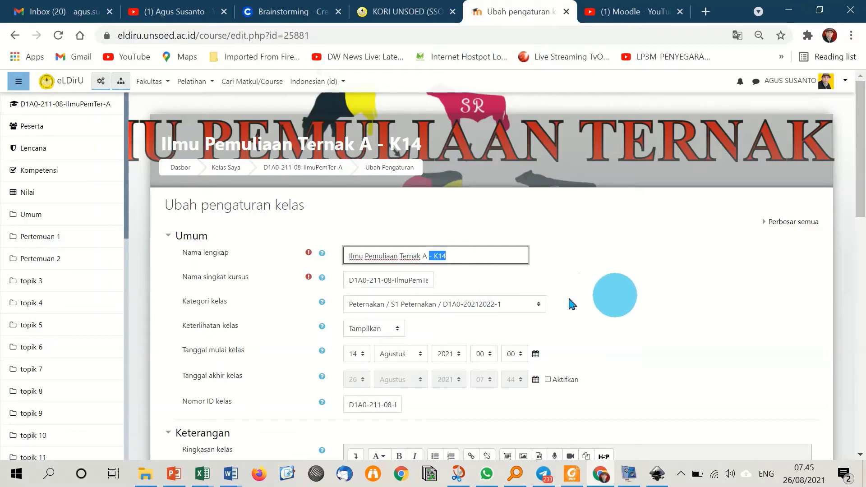
click(365, 280)
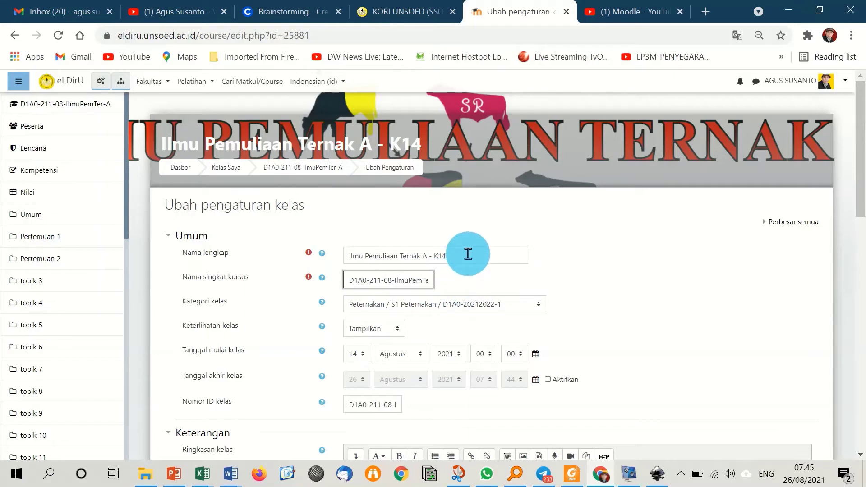
drag(466, 256, 350, 256)
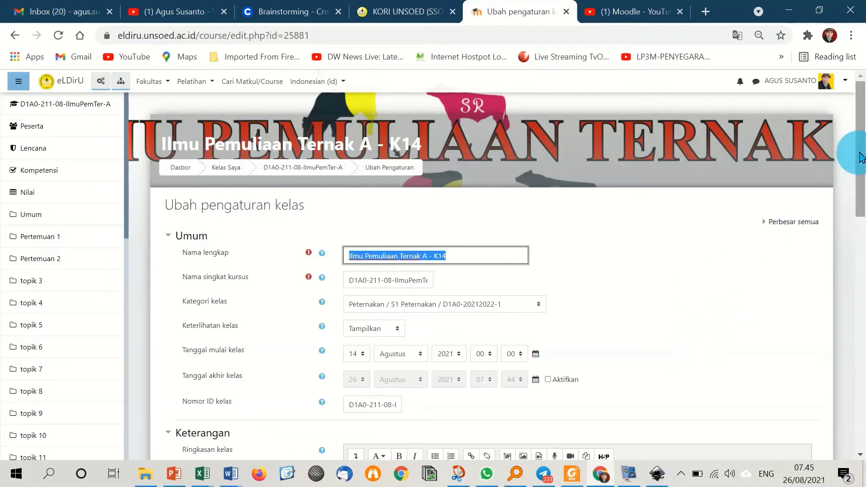
drag(862, 157, 863, 300)
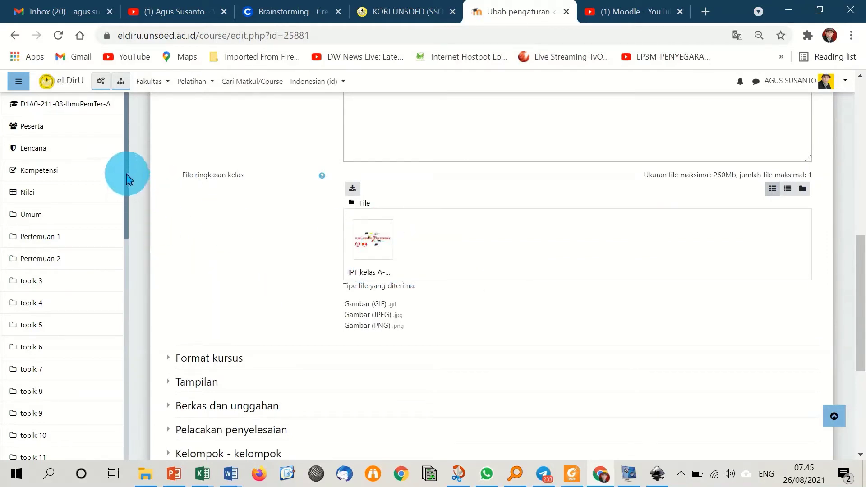
Return to the dashboard, open the hidden course UJIAN PENDADARAN and go to its course settings
drag(127, 179, 120, 316)
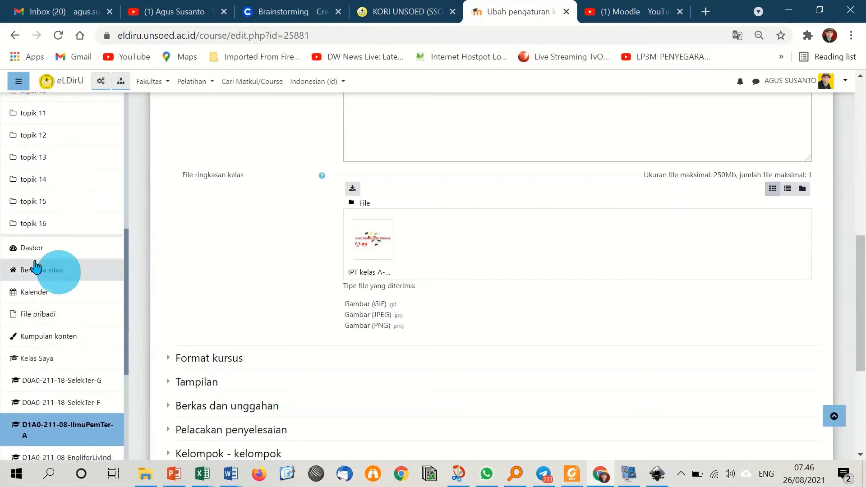
click(28, 250)
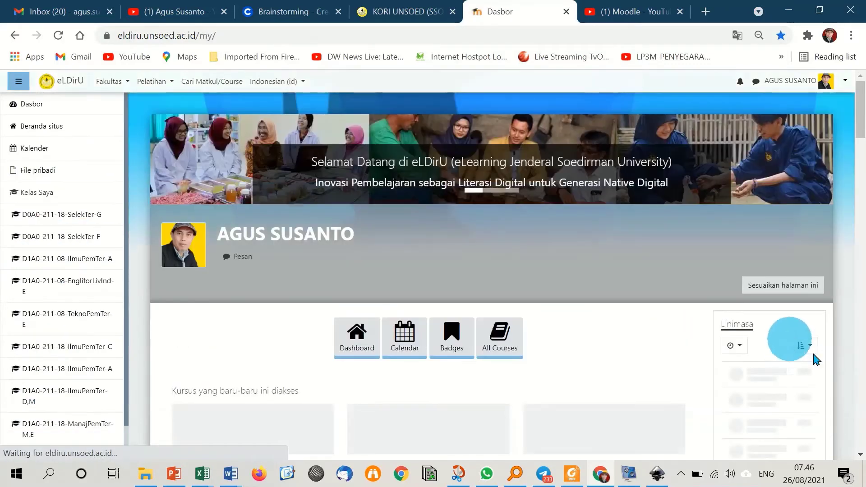
drag(860, 110, 860, 259)
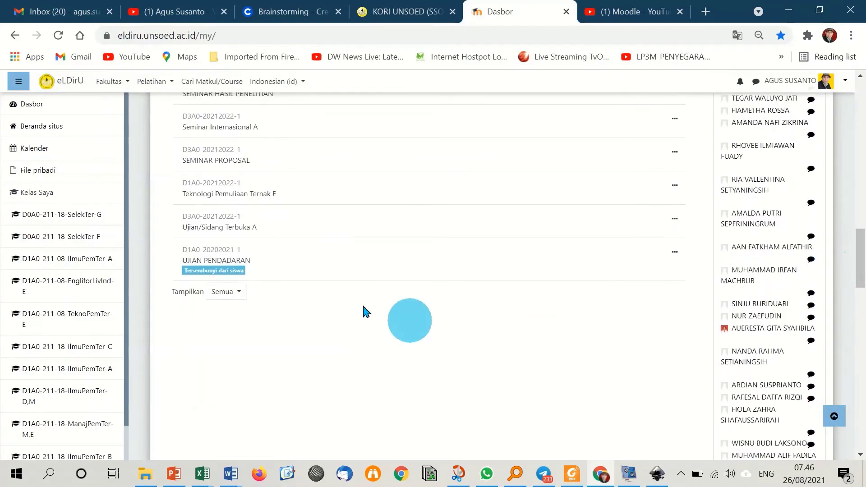
click(221, 261)
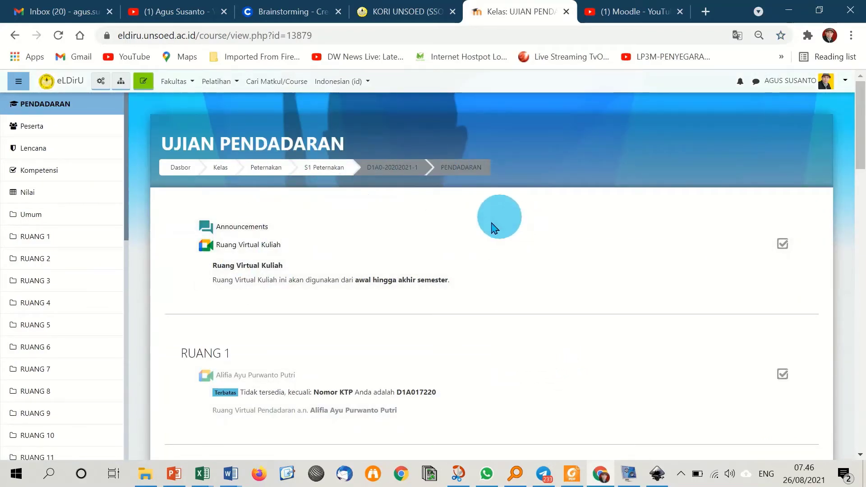
click(101, 82)
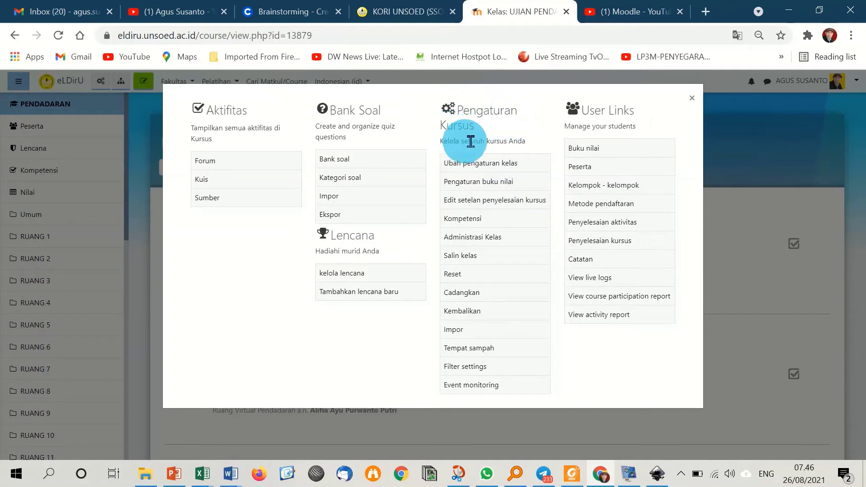
click(484, 167)
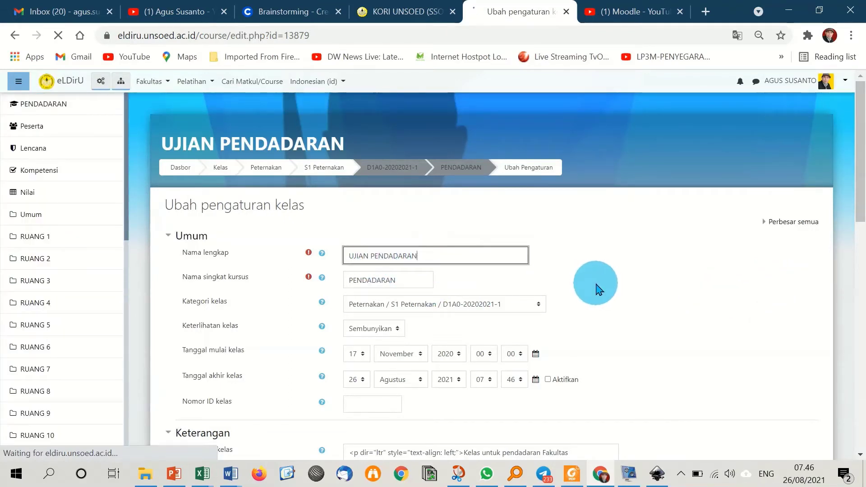
Set the course's full name to UJIAN PENDADARAN - DEMO and check its visibility options, leaving Sembunyikan selected
drag(394, 258, 310, 257)
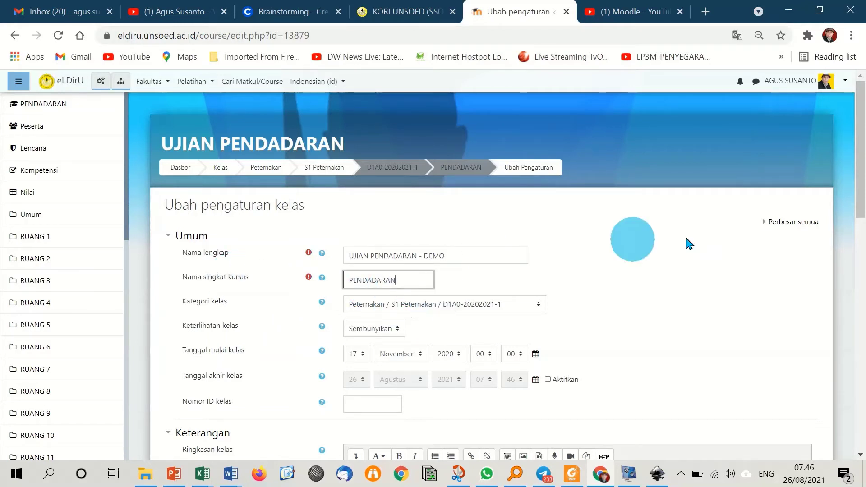
drag(862, 153, 861, 196)
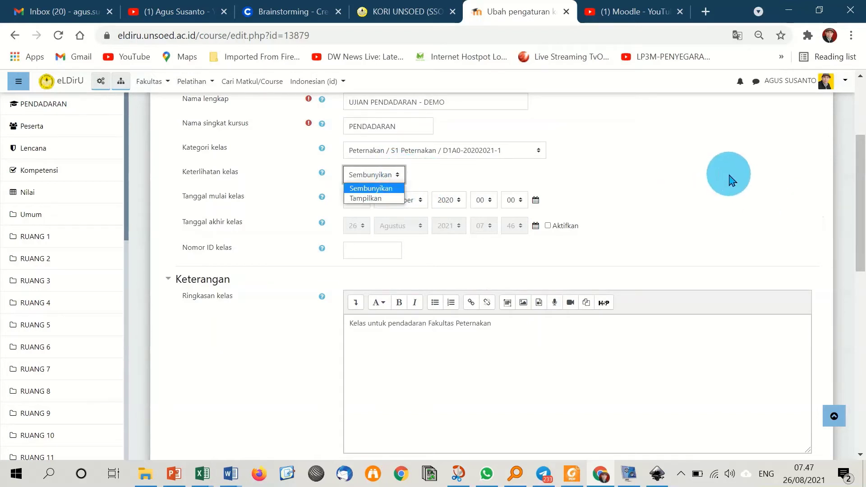
click(724, 194)
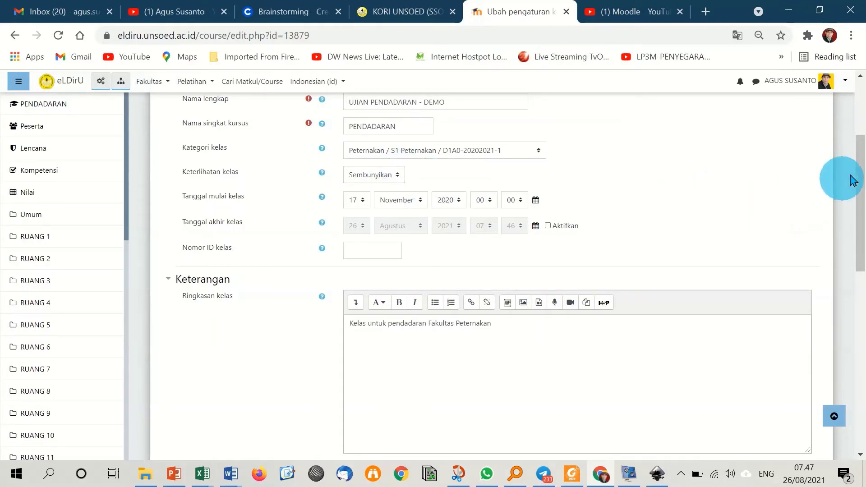
Add the PNG file logo mata kuliah from the Inkscape folder as the course summary file
drag(859, 173, 864, 270)
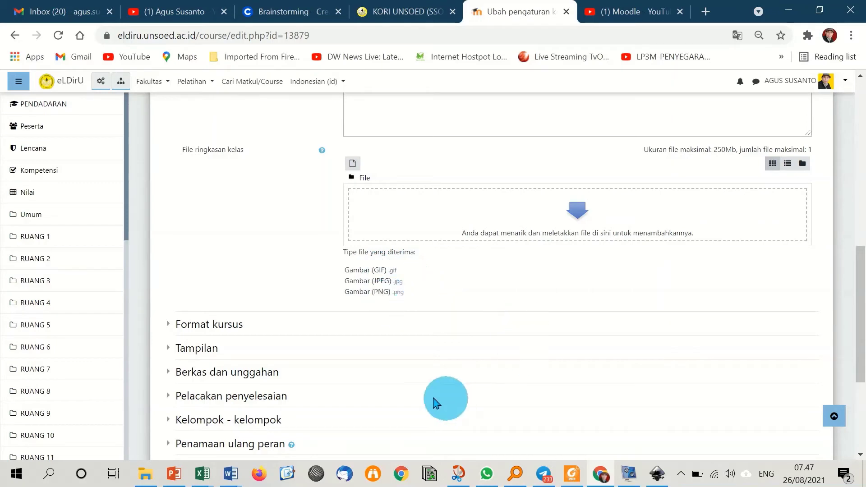
click(147, 476)
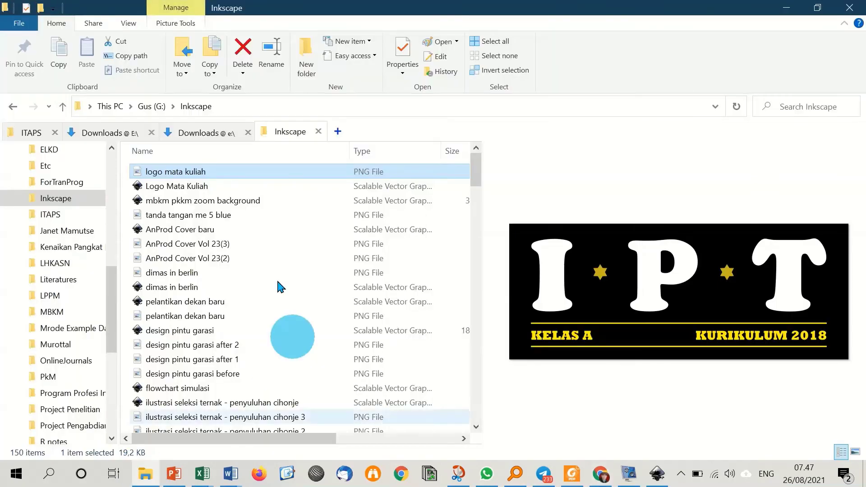
click(817, 8)
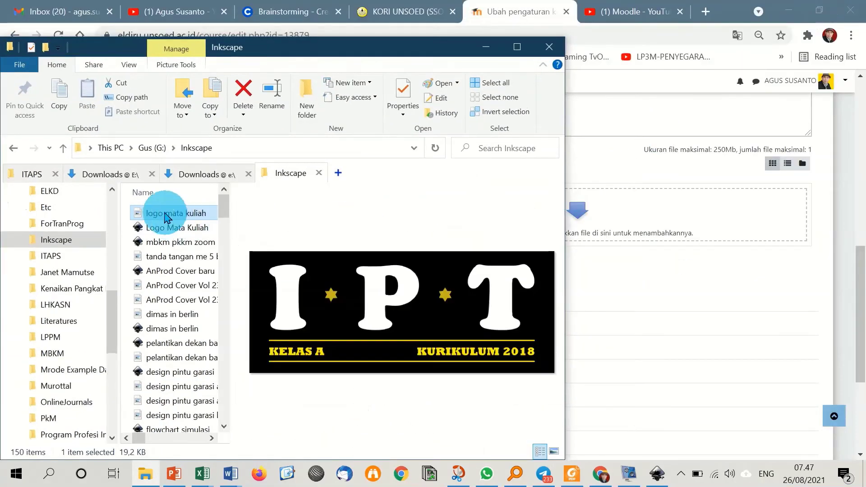
drag(165, 218, 659, 230)
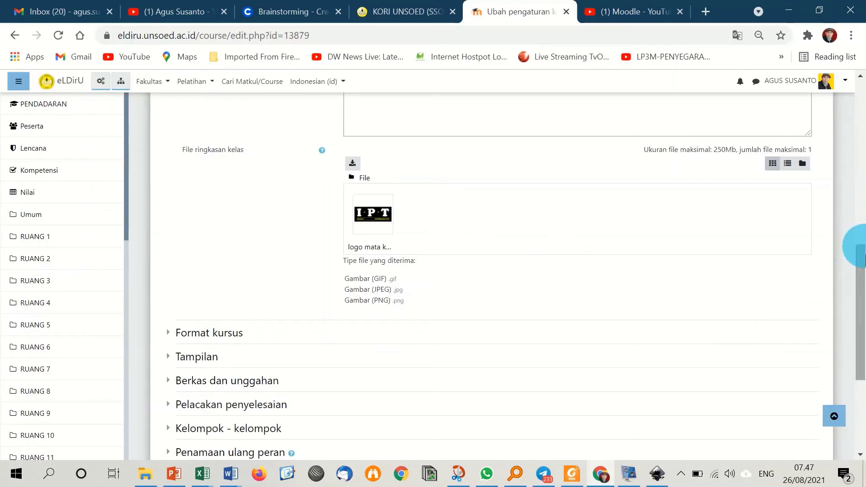
Save the course settings, display the course, and return to the dashboard
drag(862, 266, 860, 327)
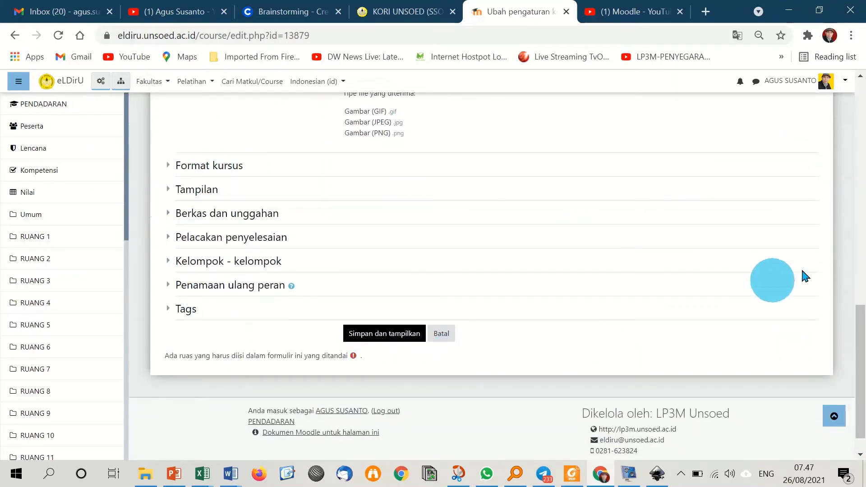
click(385, 336)
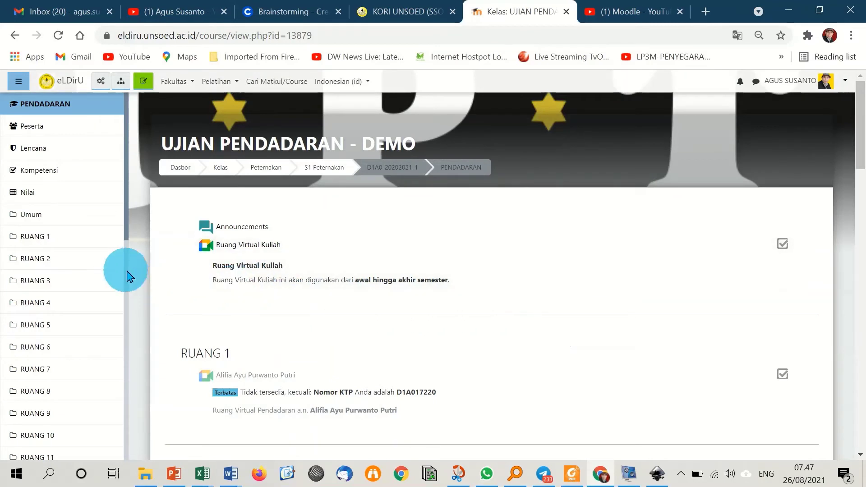
scroll(80, 216, down, 5)
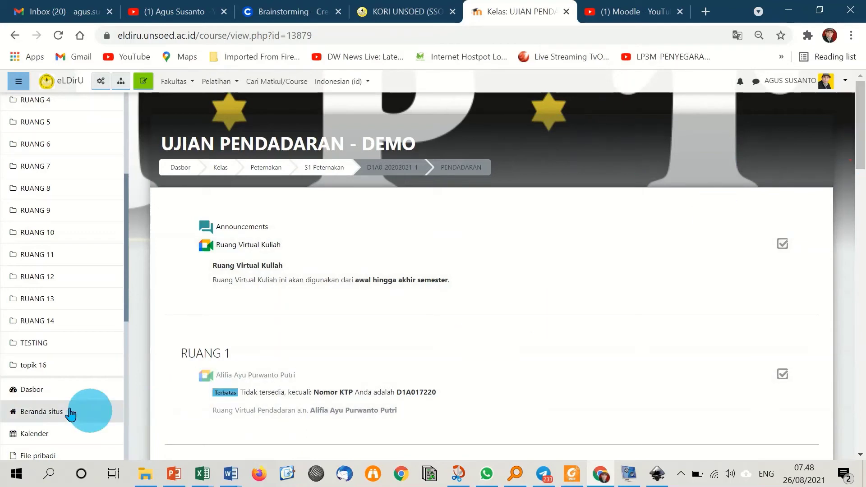
click(43, 397)
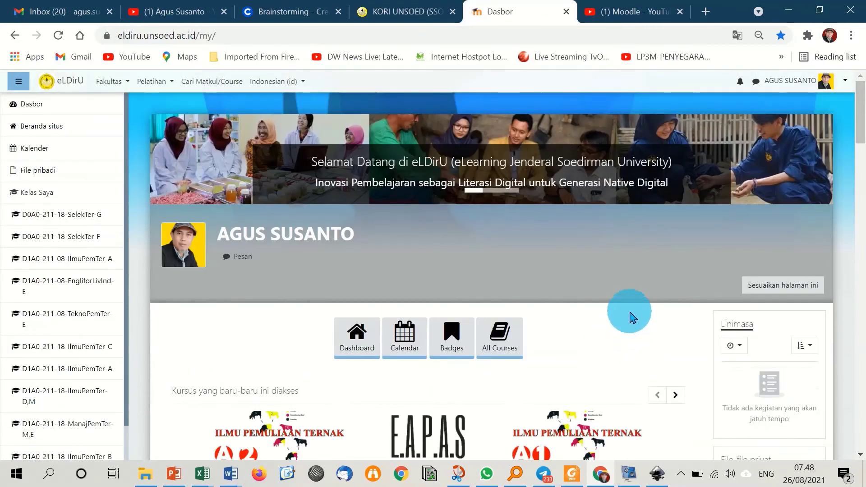
Look for UJIAN PENDADARAN - DEMO in the course overview list and among the recently accessed courses
scroll(631, 312, down, 7)
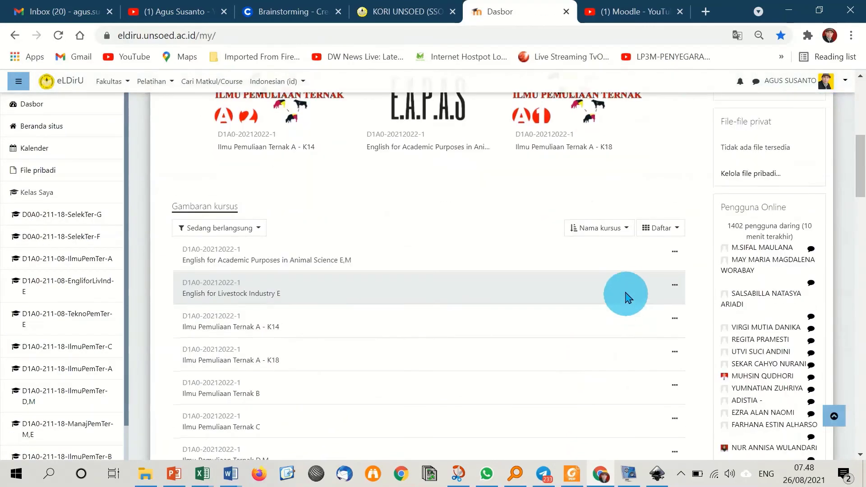
scroll(600, 293, down, 10)
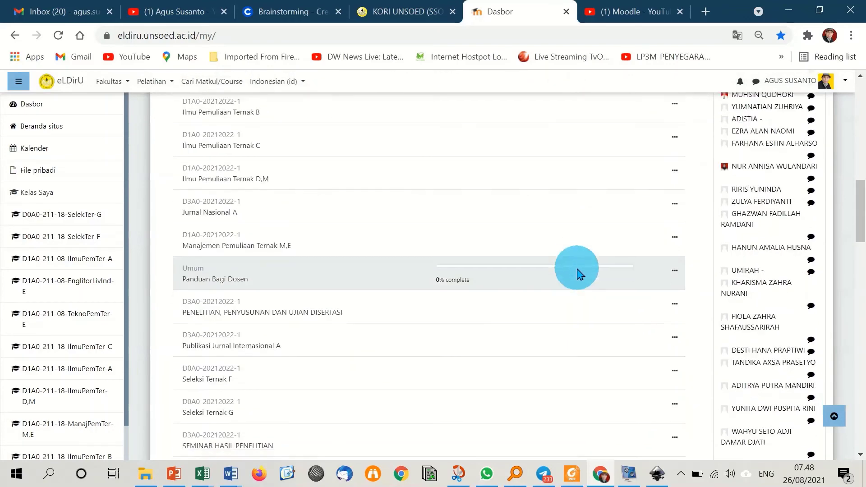
scroll(578, 273, down, 3)
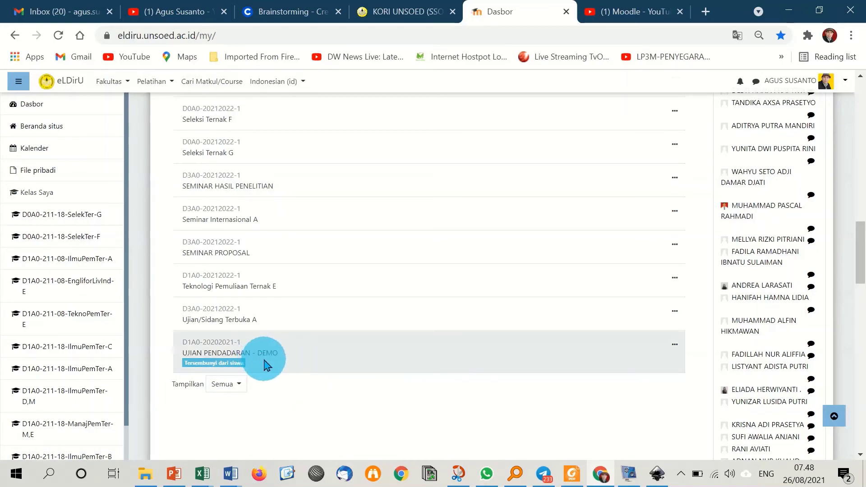
scroll(305, 311, up, 12)
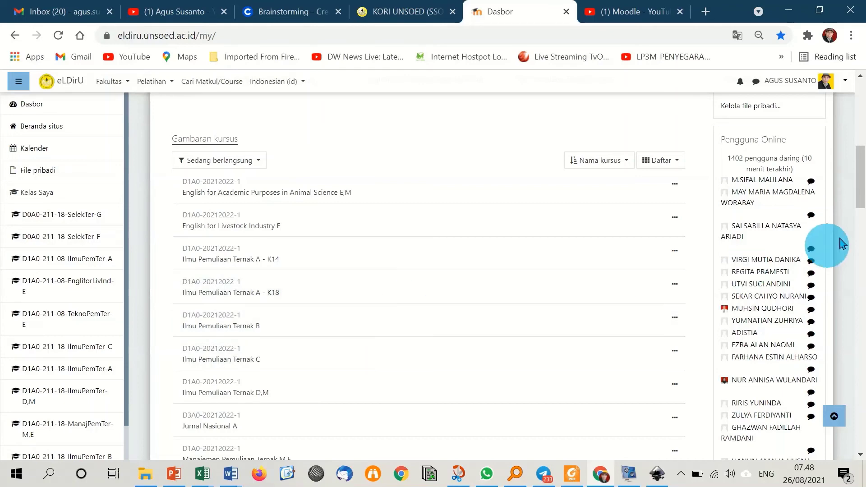
scroll(361, 330, down, 9)
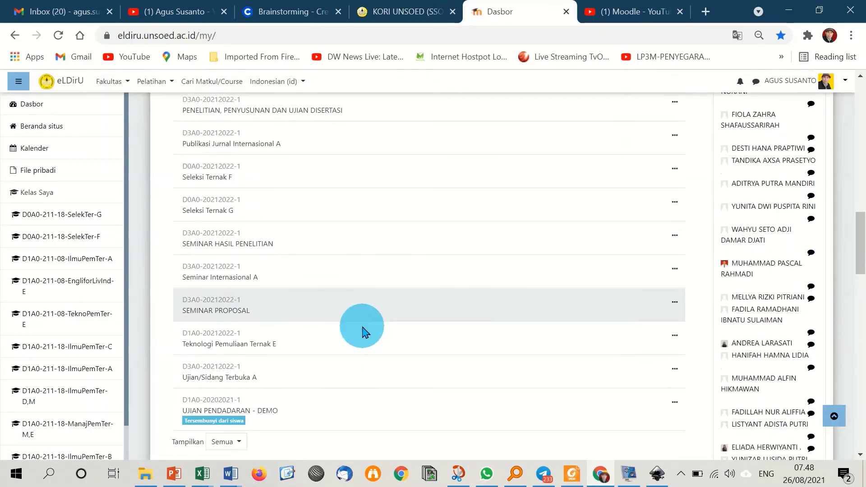
scroll(361, 329, down, 4)
scroll(387, 290, up, 2)
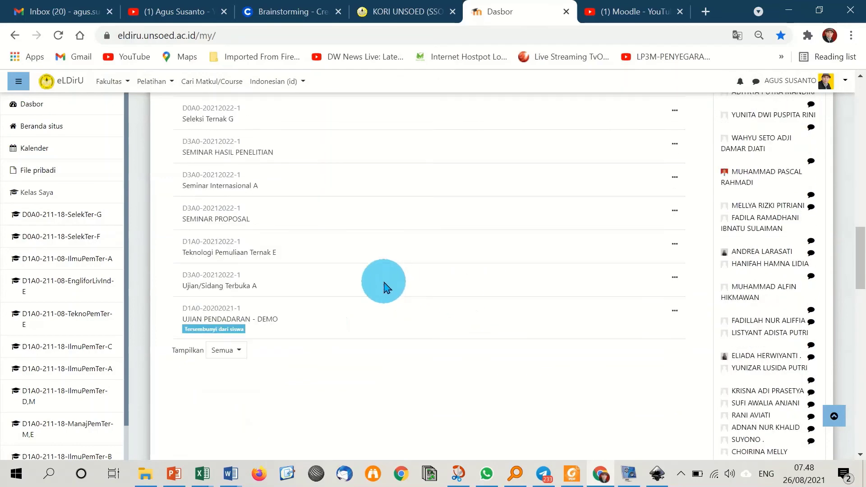
scroll(384, 287, up, 15)
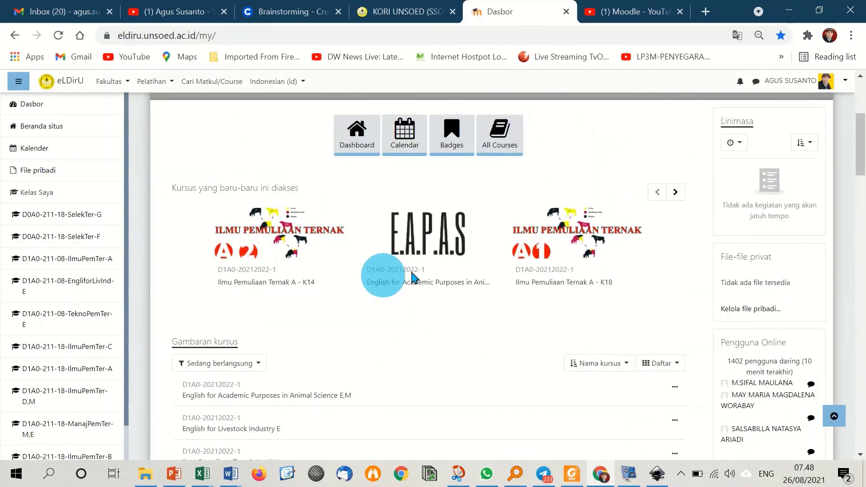
click(677, 192)
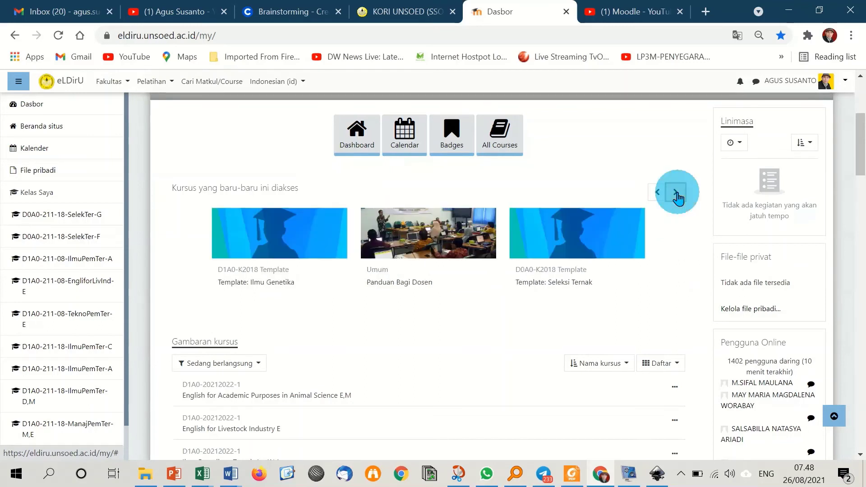
click(677, 194)
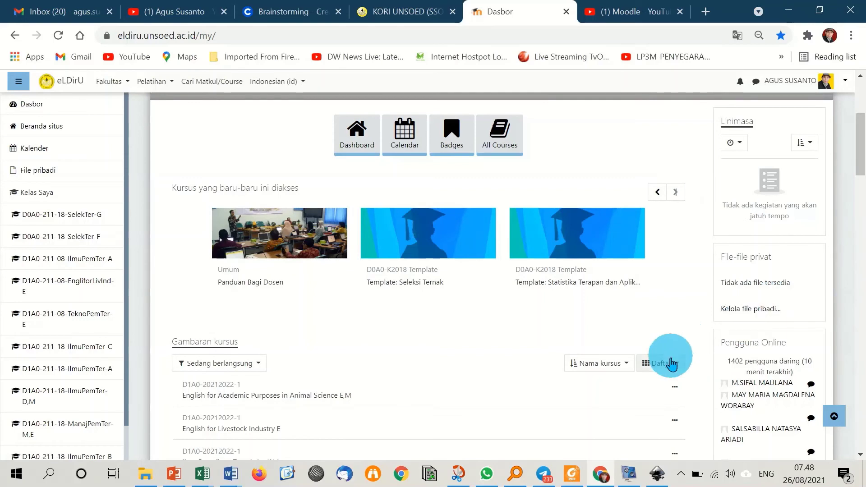
Show the course overview as Kartu, keeping the filter on Sedang berlangsung
click(661, 385)
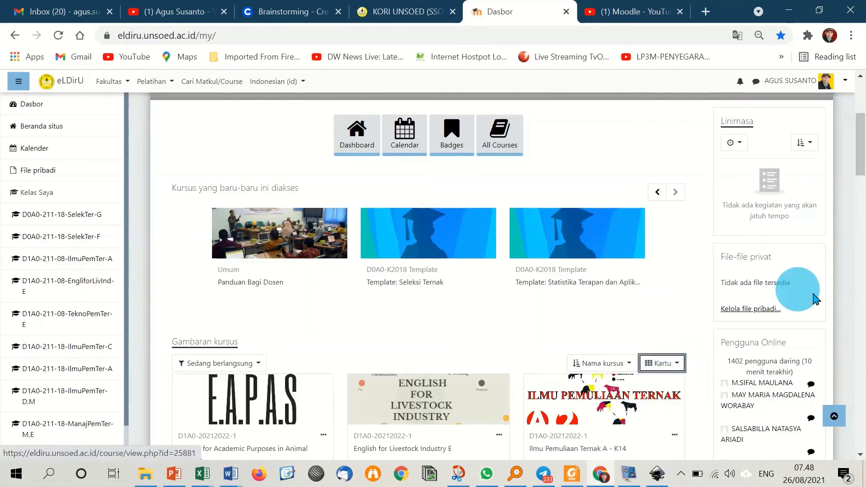
drag(862, 151, 862, 176)
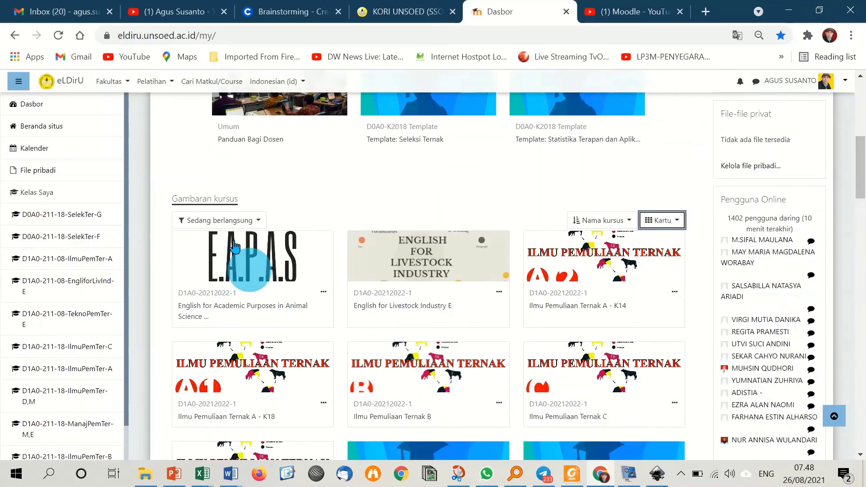
click(259, 222)
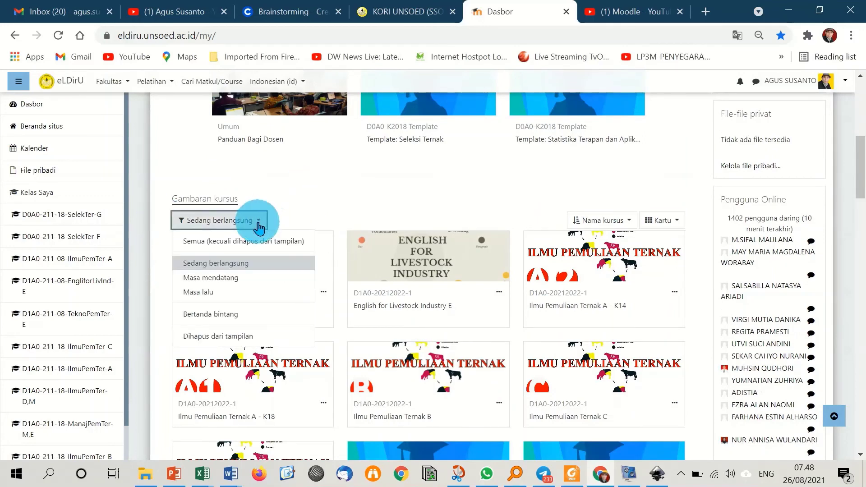
click(251, 264)
Examine the images on the course cards, down to the UJIAN PENDADARAN - DEMO card
scroll(348, 242, down, 6)
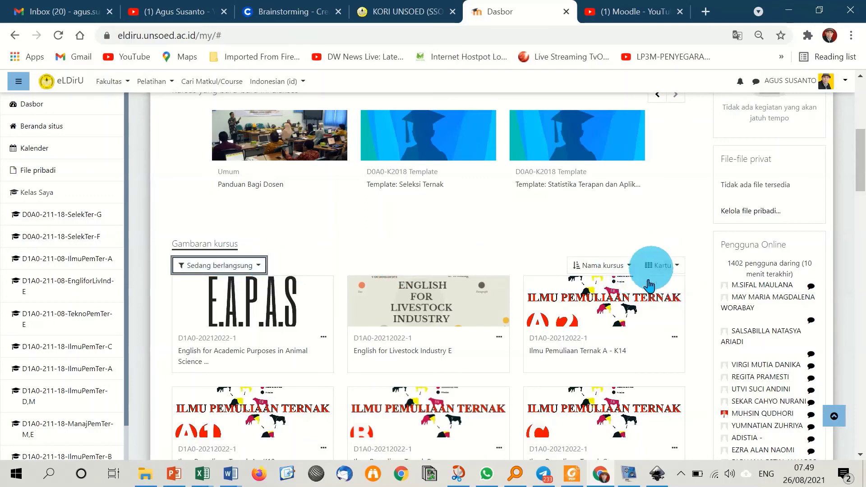
drag(862, 168, 864, 182)
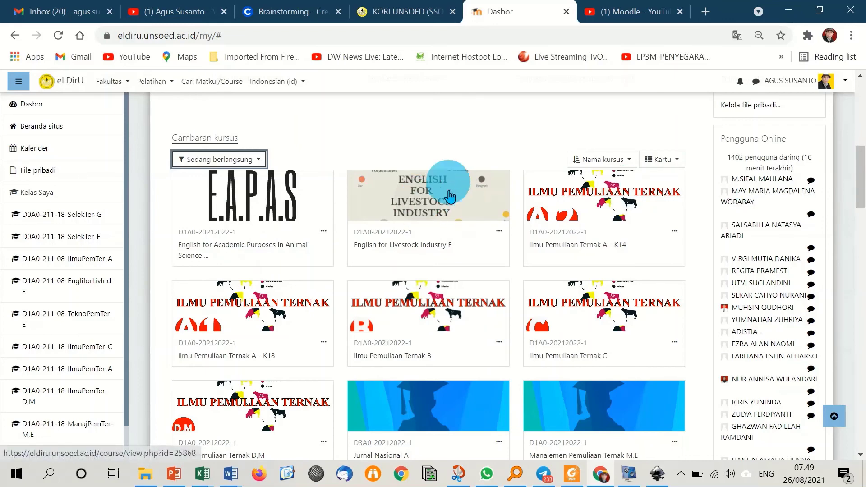
scroll(860, 174, down, 2)
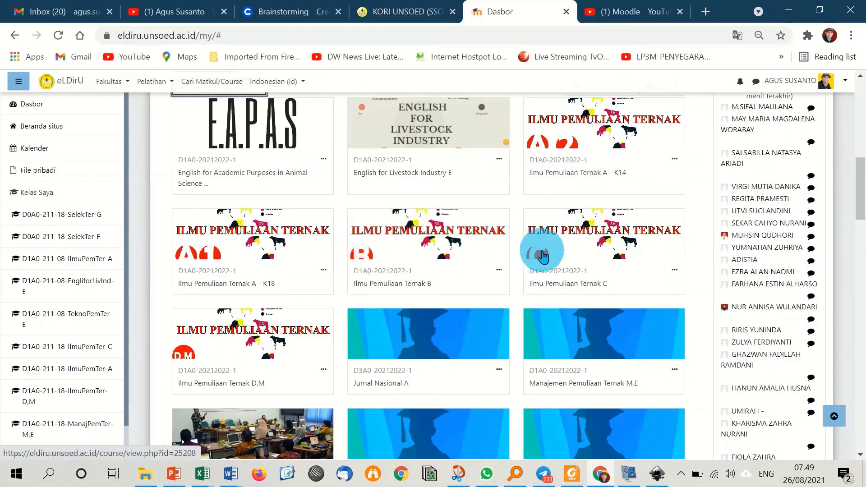
drag(857, 175, 861, 274)
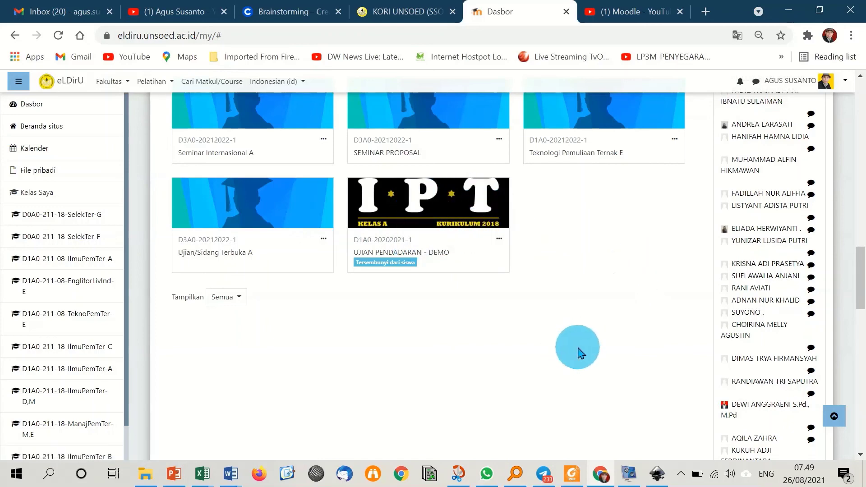
drag(860, 278, 861, 174)
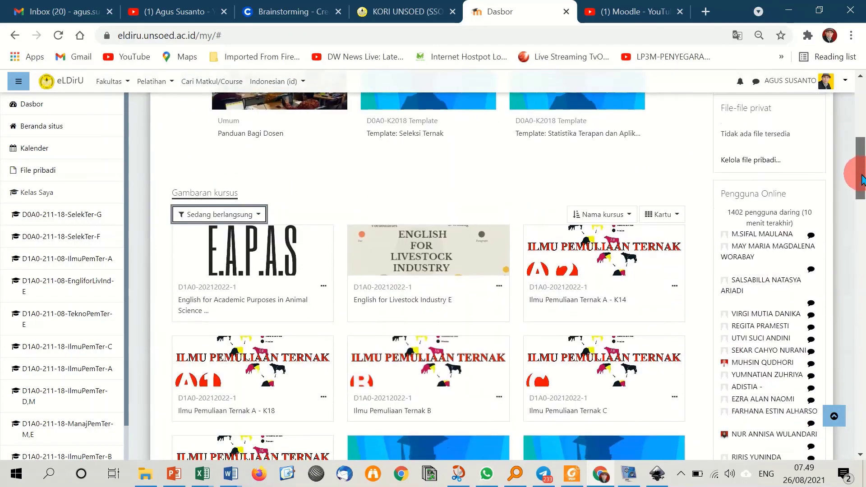
Switch the course overview to the Daftar layout to compare it with the cards
click(678, 220)
click(651, 249)
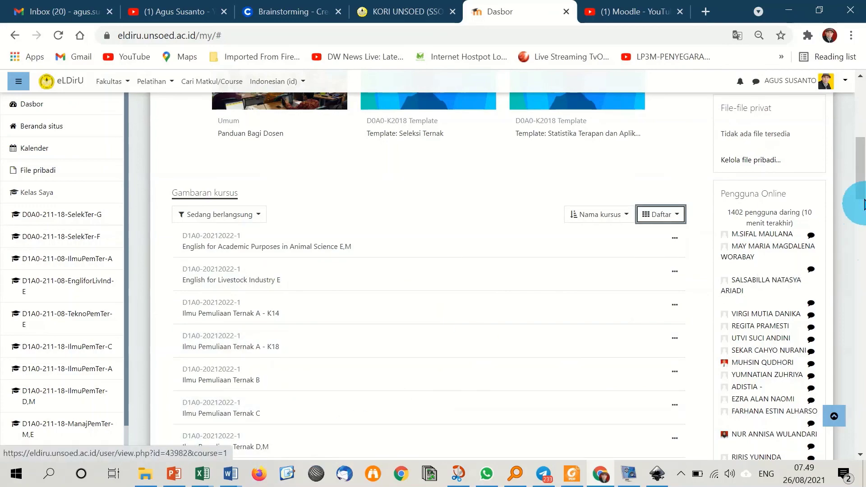
mouse_move(862, 181)
mouse_down()
mouse_move(861, 271)
mouse_move(862, 167)
mouse_up()
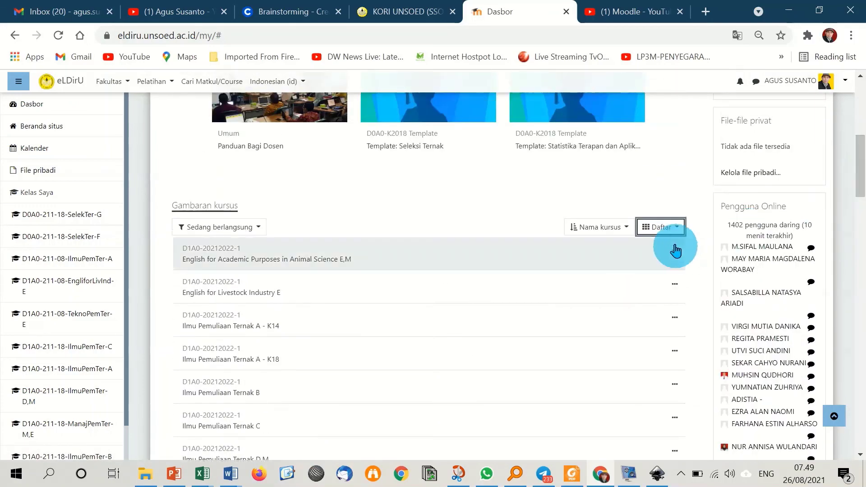
Set the course overview back to the Kartu layout and check the logo on the UJIAN PENDADARAN - DEMO card
click(676, 230)
click(660, 249)
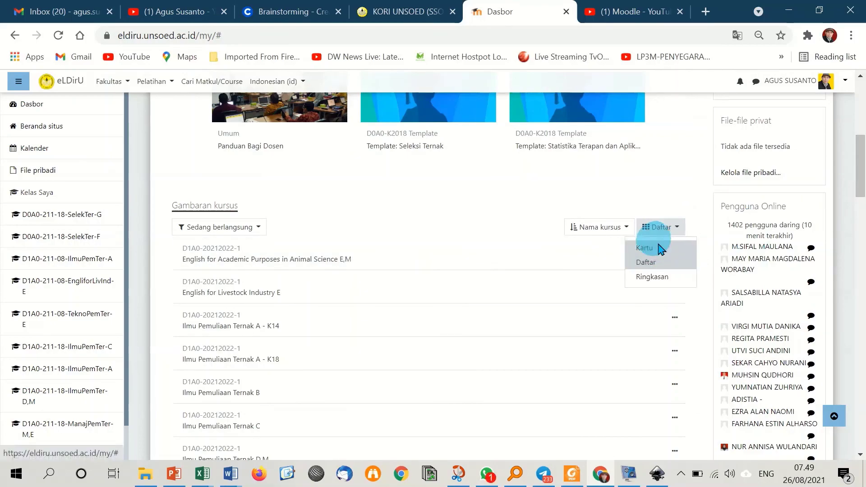
drag(863, 164, 862, 271)
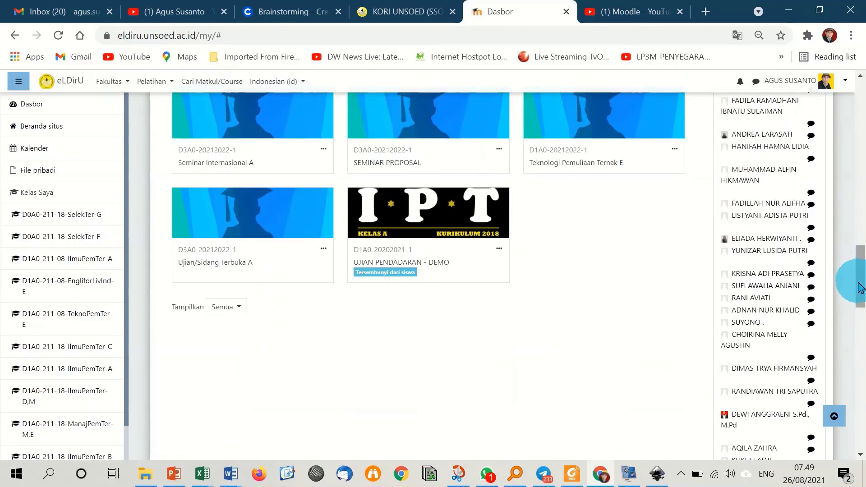
drag(863, 282, 863, 212)
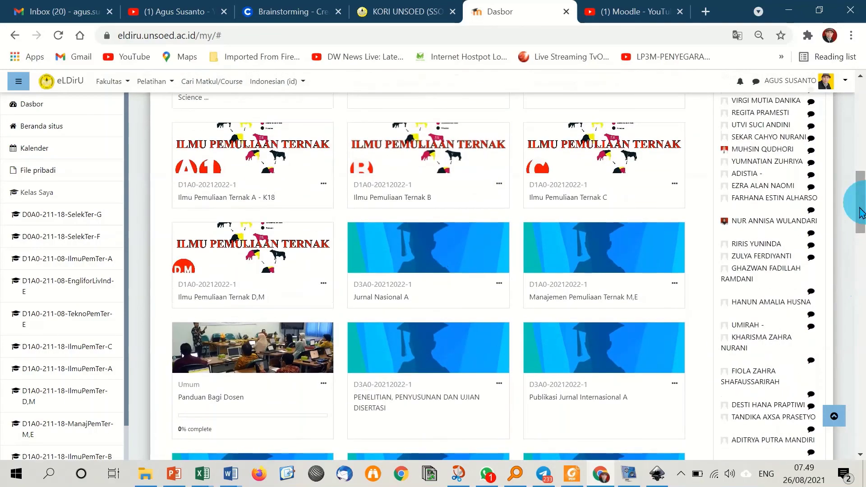